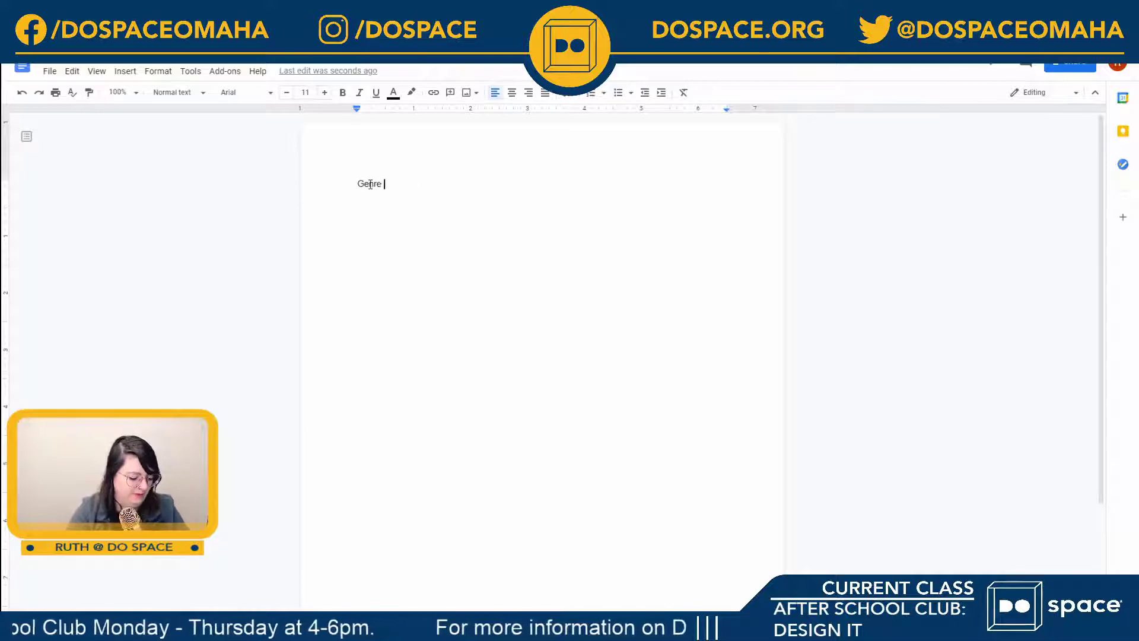
# Step: Complete the first line as 'Genre: Alternate universe, modern timeframe 2020s'
pyautogui.write('Alter')
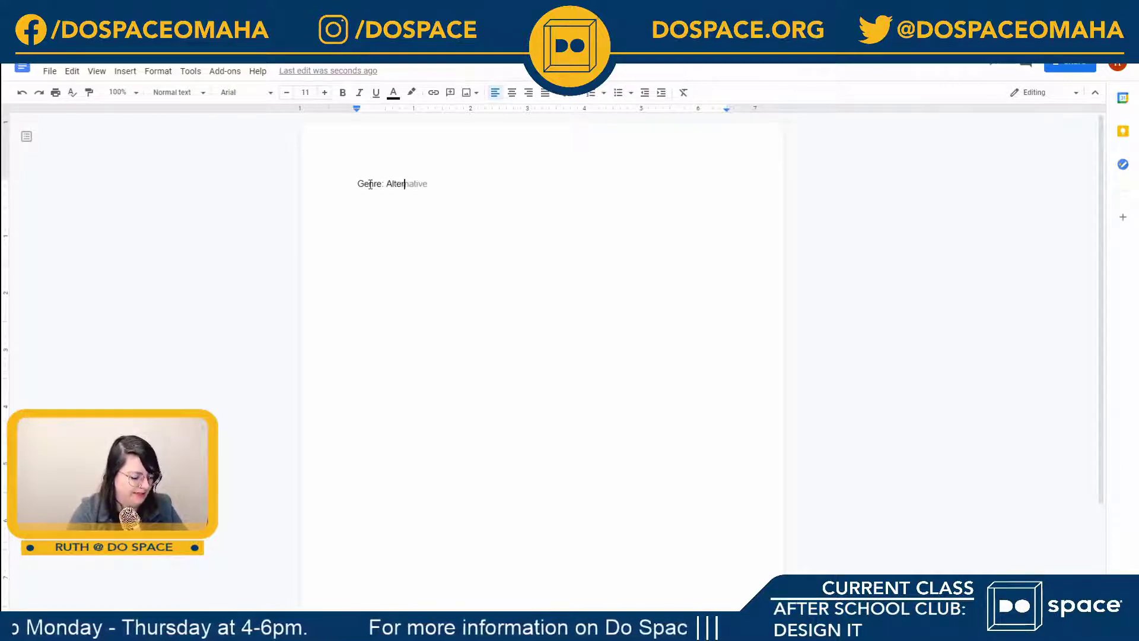
pyautogui.write('nate universe')
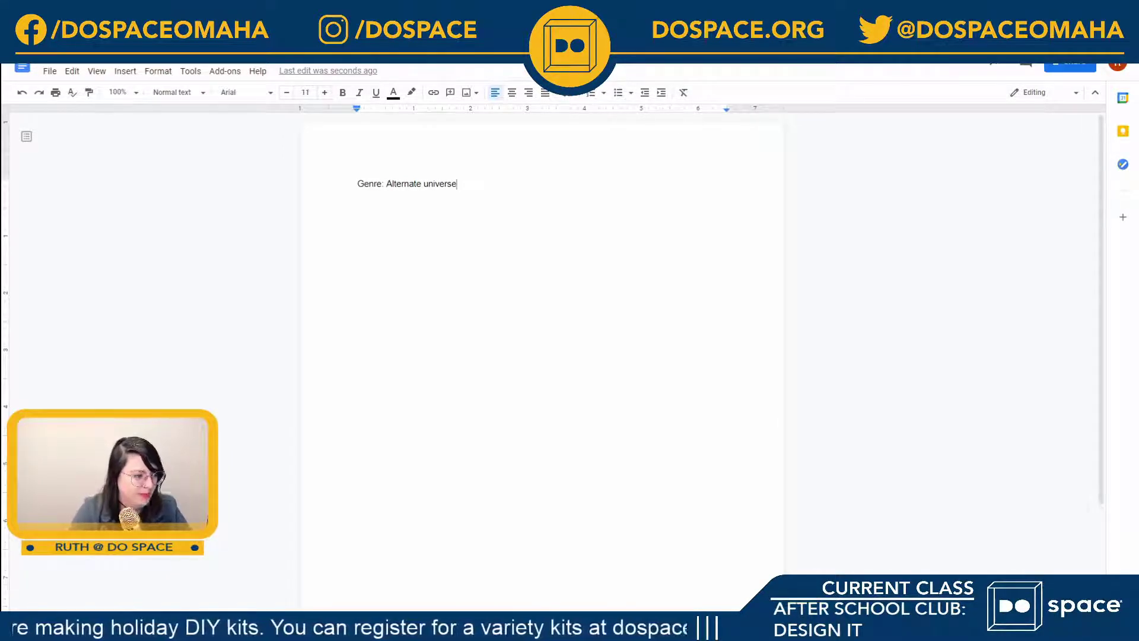
pyautogui.write(', modern ')
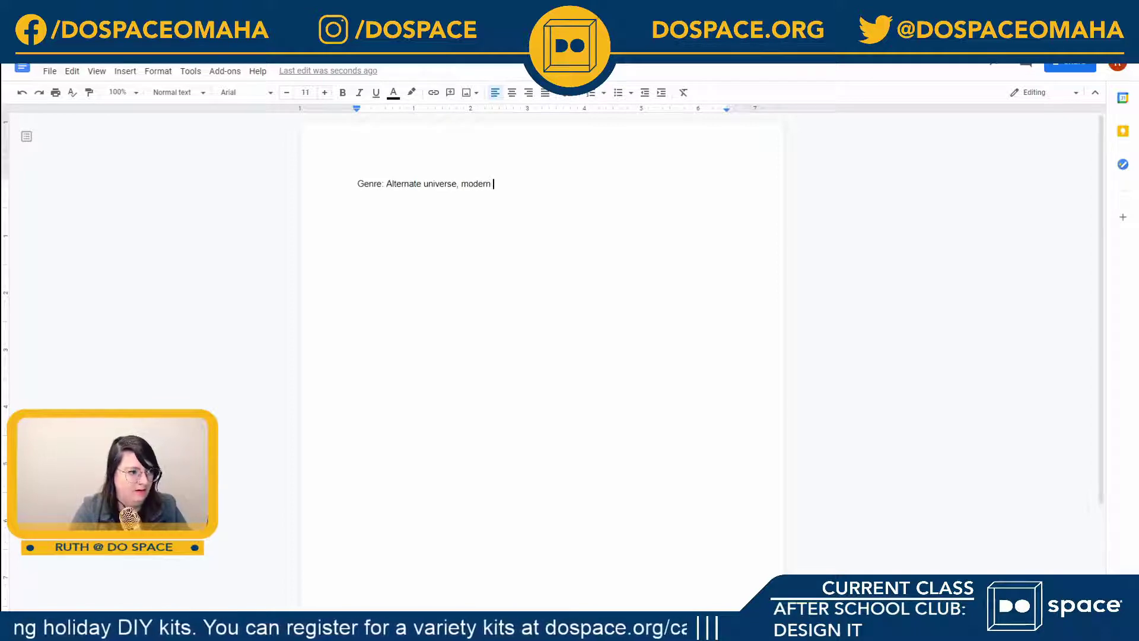
pyautogui.write('t')
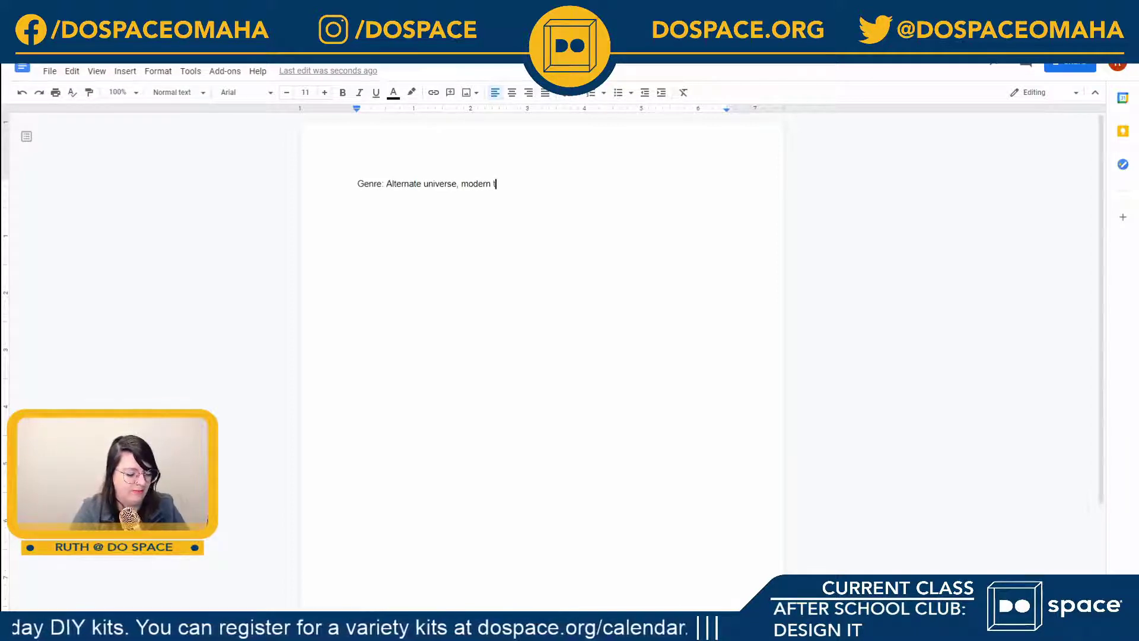
pyautogui.write('imeframe 20')
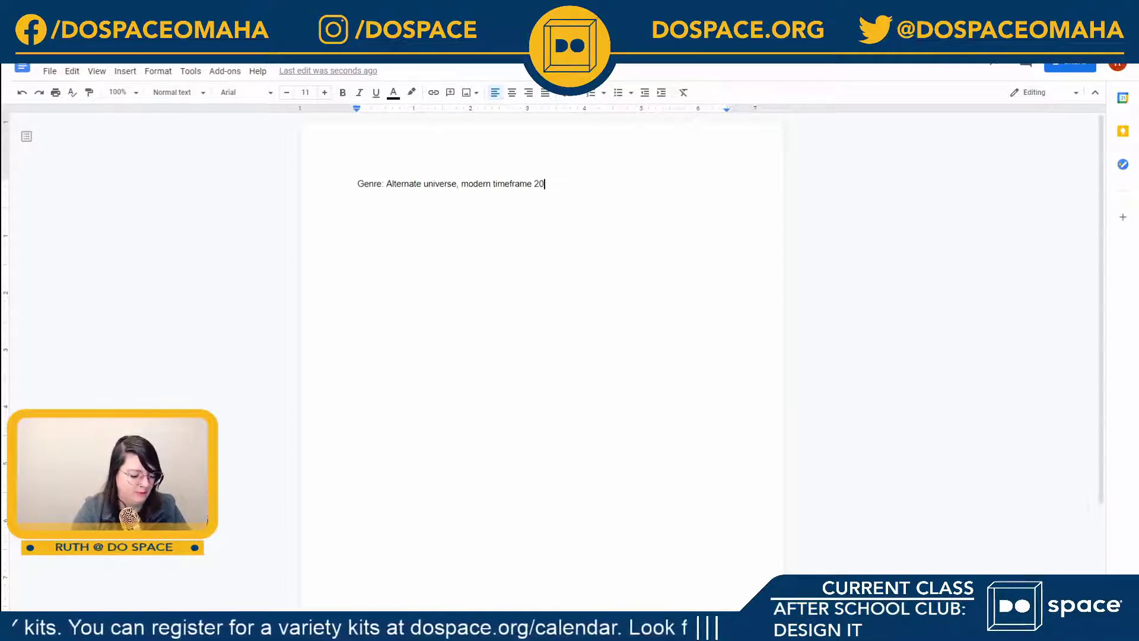
pyautogui.write('20s')
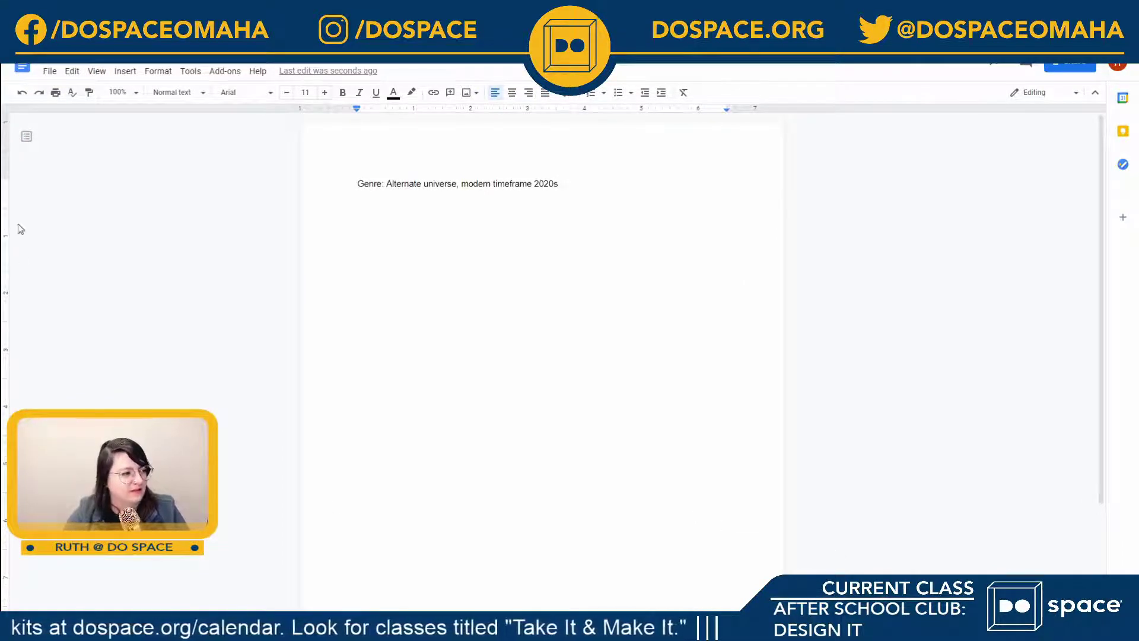
# Step: Make the 'Genre' label bold and enlarge the Genre line to 20 pt
pyautogui.moveTo(357, 184); pyautogui.dragTo(383, 183)
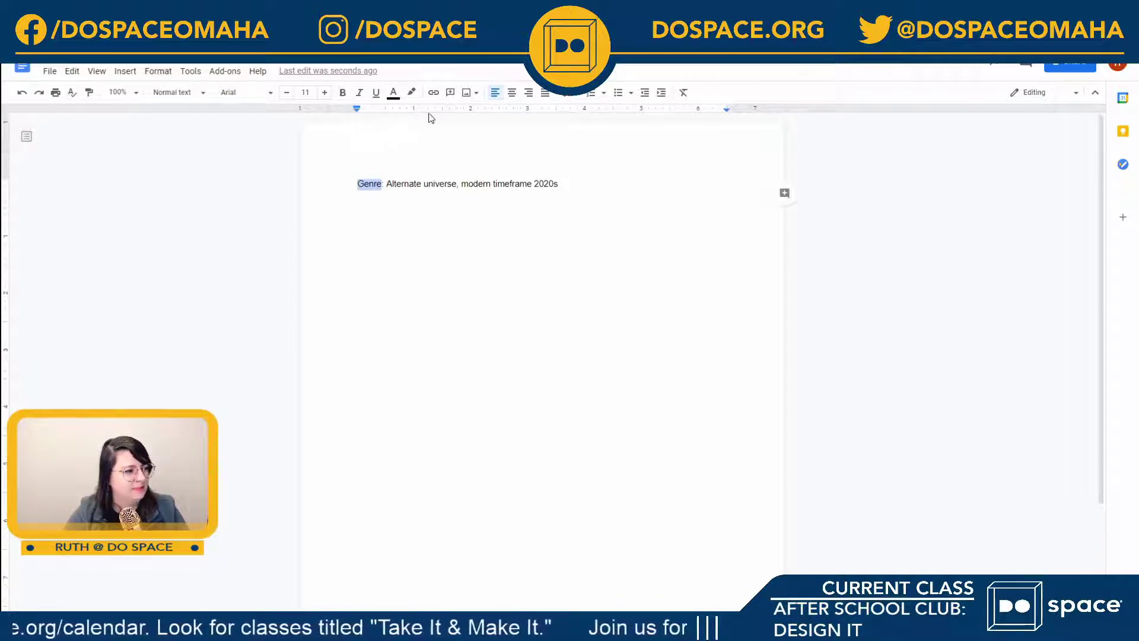
pyautogui.click(343, 93)
pyautogui.moveTo(370, 183); pyautogui.dragTo(596, 191)
pyautogui.hotkey('ctrl', 'z')
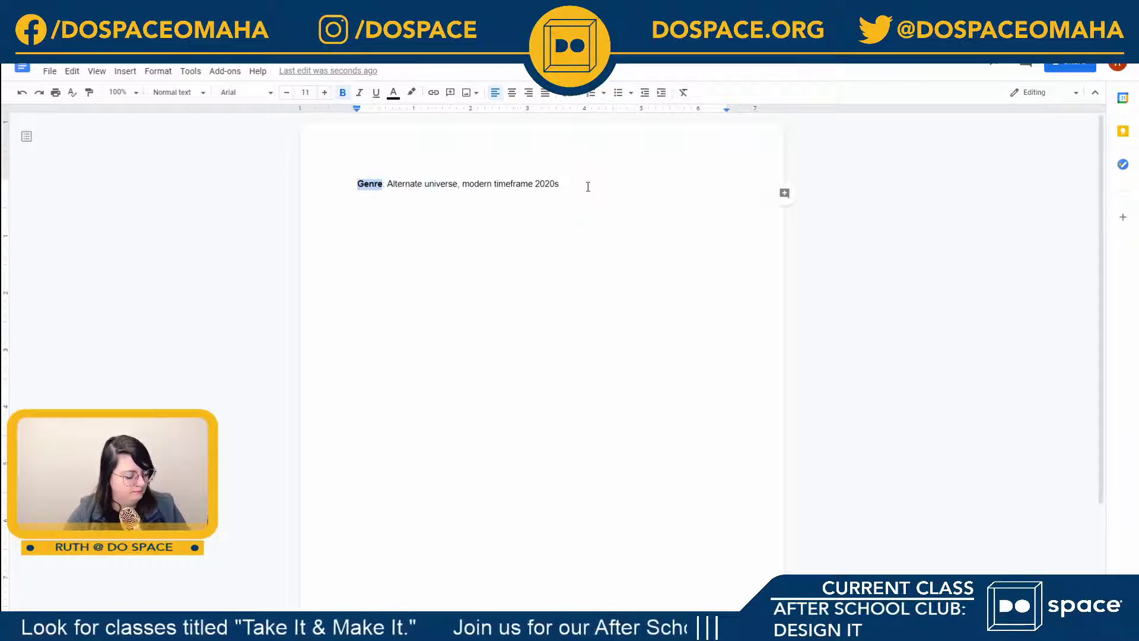
pyautogui.hotkey('ctrl', 'a')
pyautogui.click(325, 93)
pyautogui.click(325, 93)
pyautogui.click(325, 92)
pyautogui.click(325, 93)
pyautogui.click(325, 93)
pyautogui.click(325, 92)
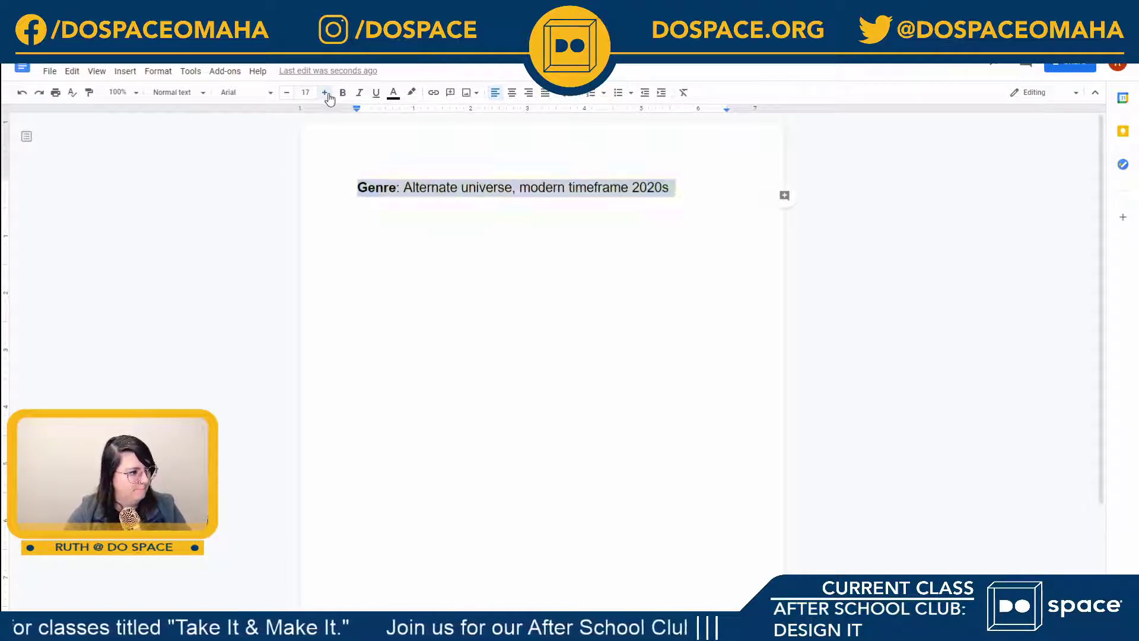
pyautogui.click(325, 92)
pyautogui.click(325, 93)
pyautogui.click(325, 93)
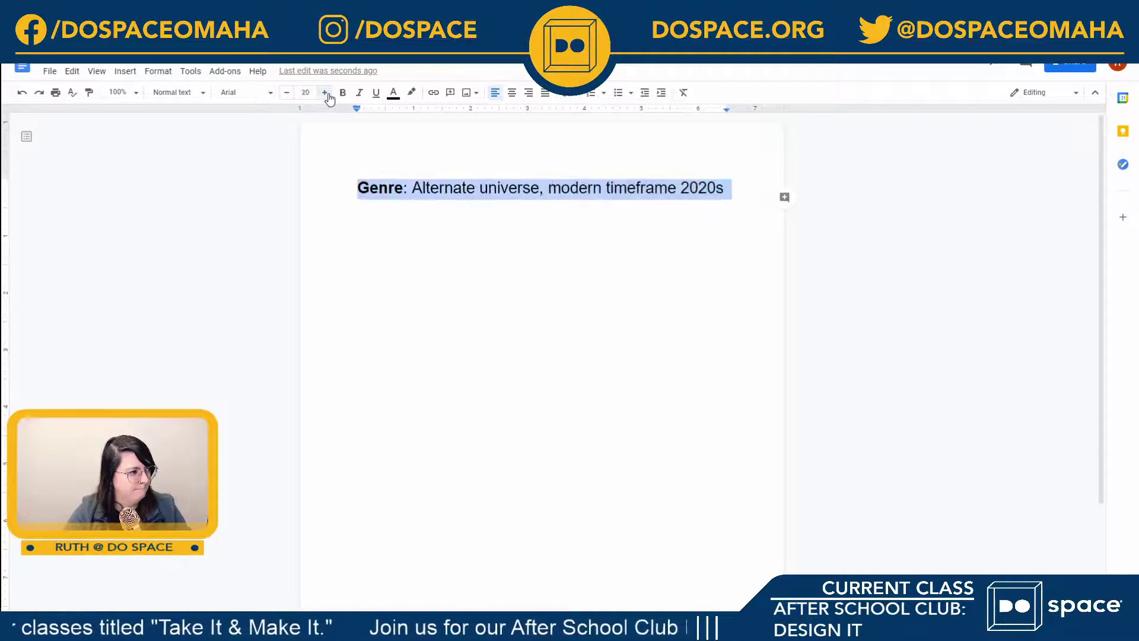
# Step: Start a new line with a bold 'Medium:' label, then show the deck's Medium slide
pyautogui.click(738, 202)
pyautogui.press('Return')
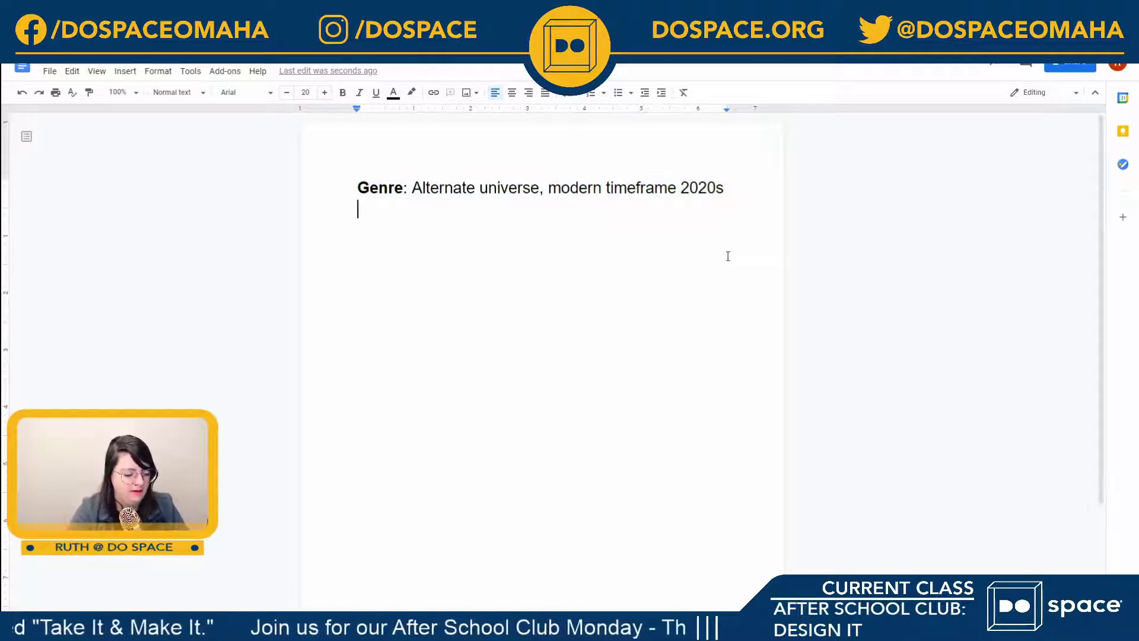
pyautogui.click(342, 93)
pyautogui.write('Mediu')
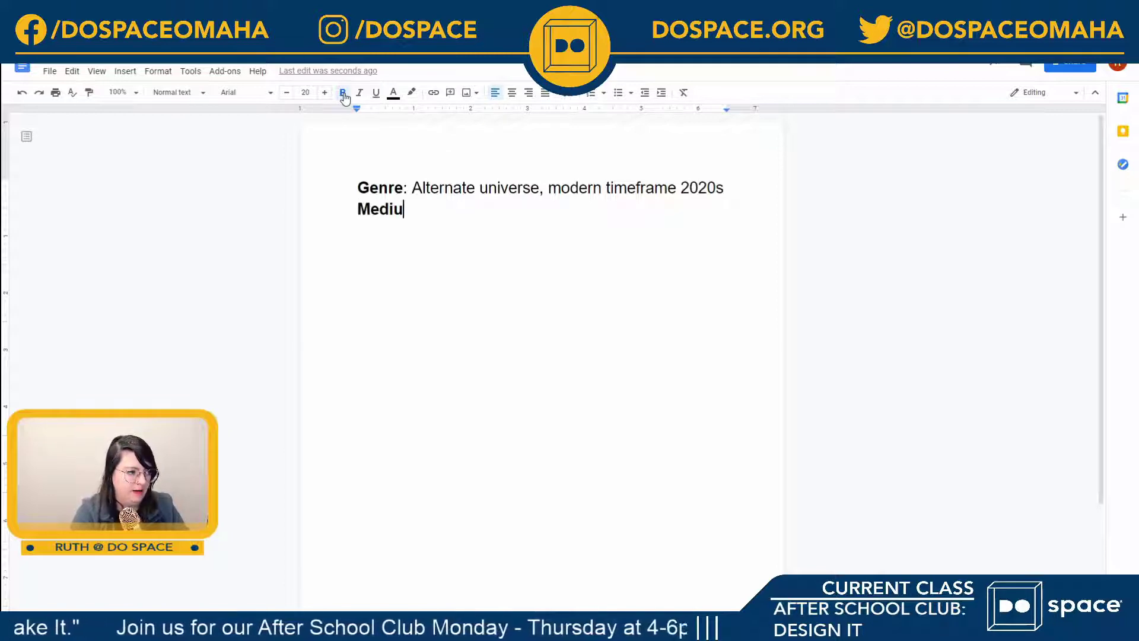
pyautogui.write('m:')
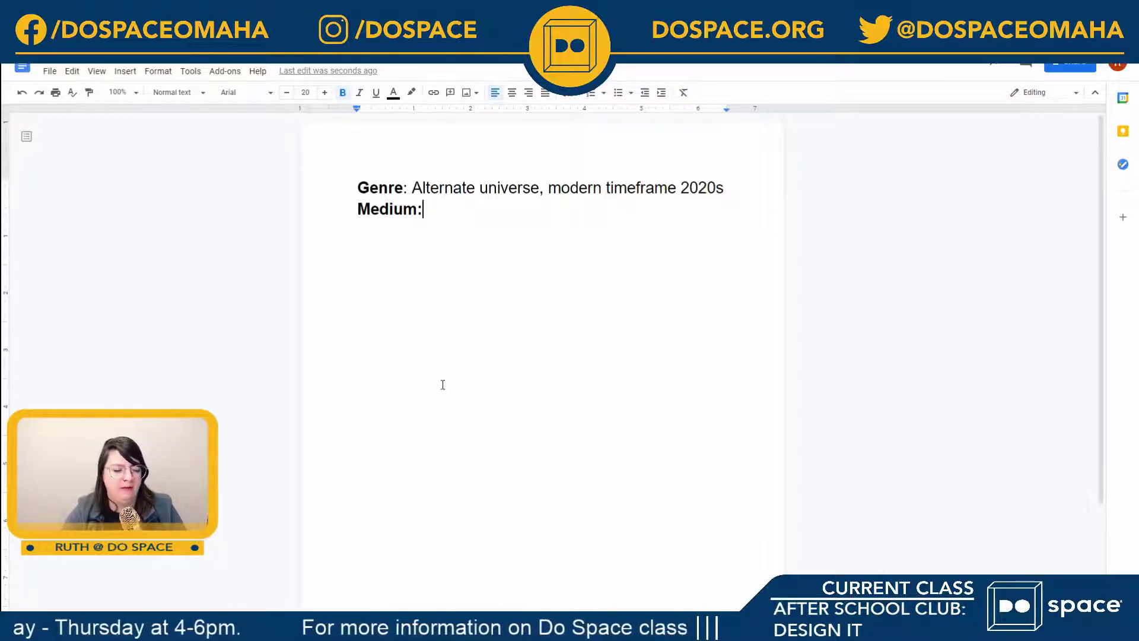
pyautogui.click(275, 9)
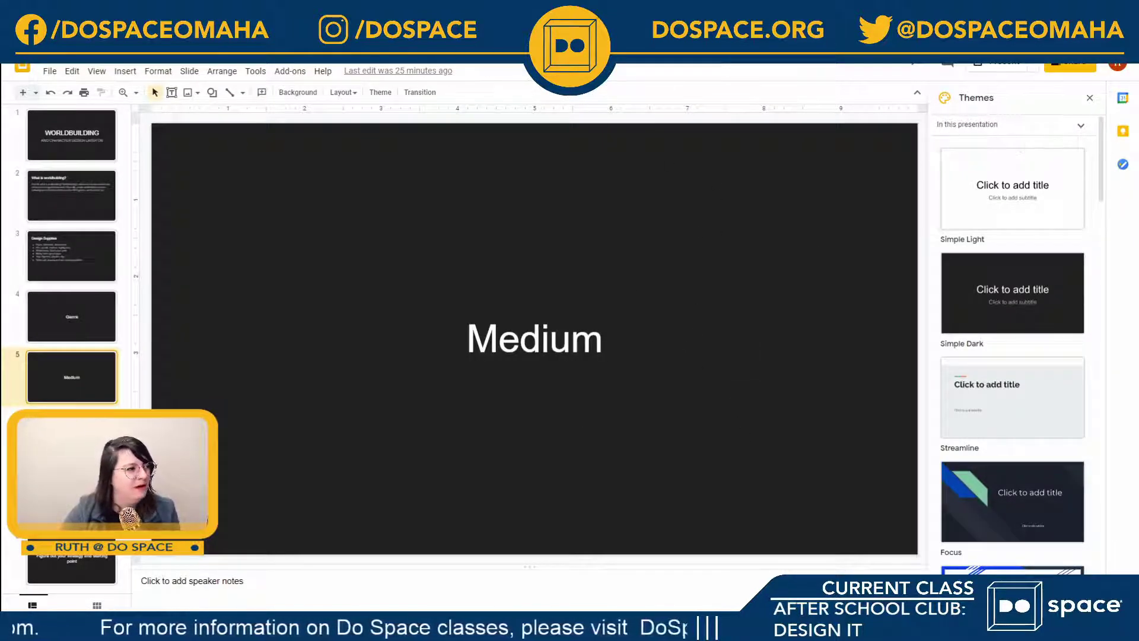
# Step: Return from the Slides deck to the worldbuilding notes document
pyautogui.hotkey('ctrl', 'Tab')
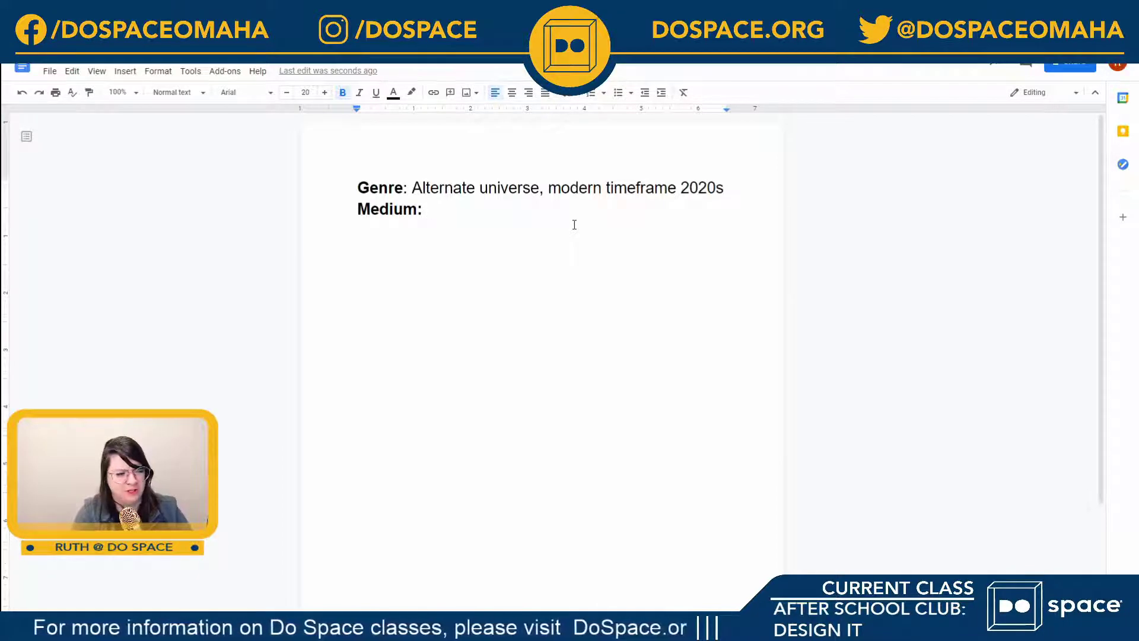
# Step: Add the non-bold description 'Comic or visual novel game' after 'Medium:', then show the Slides deck
pyautogui.write('game')
pyautogui.press('BackSpace')
pyautogui.press('BackSpace')
pyautogui.press('BackSpace')
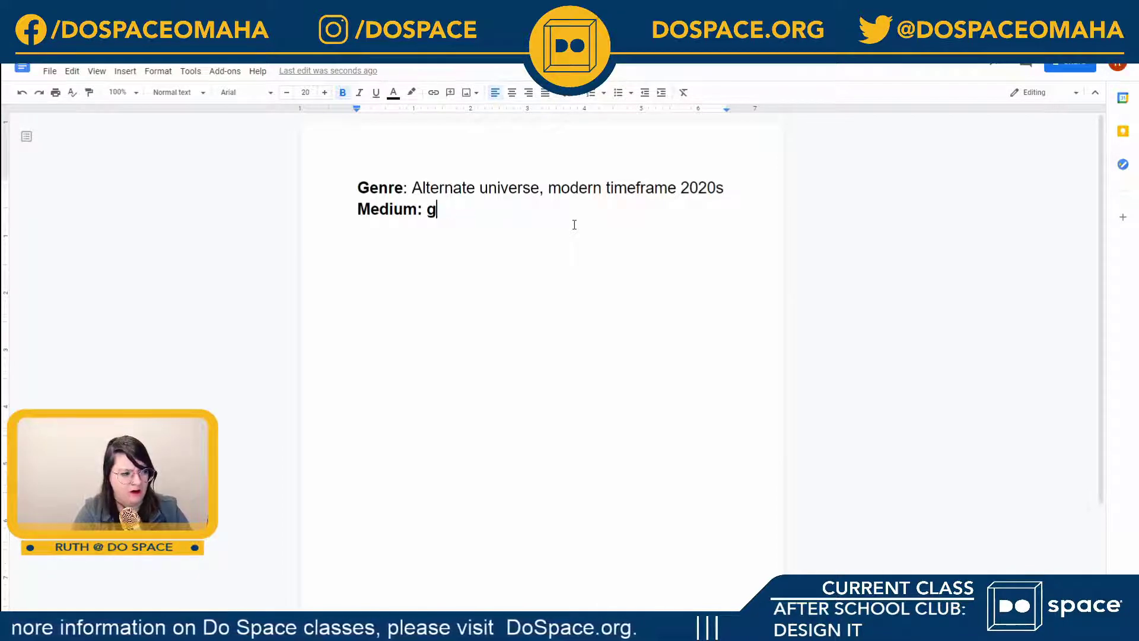
pyautogui.click(342, 92)
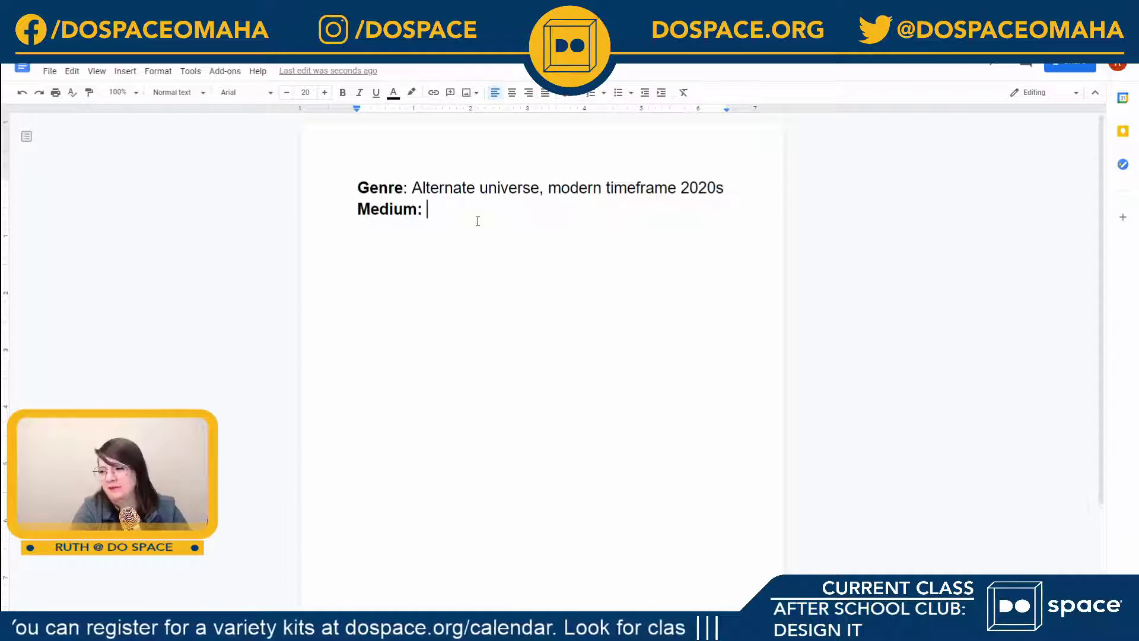
pyautogui.write('Com')
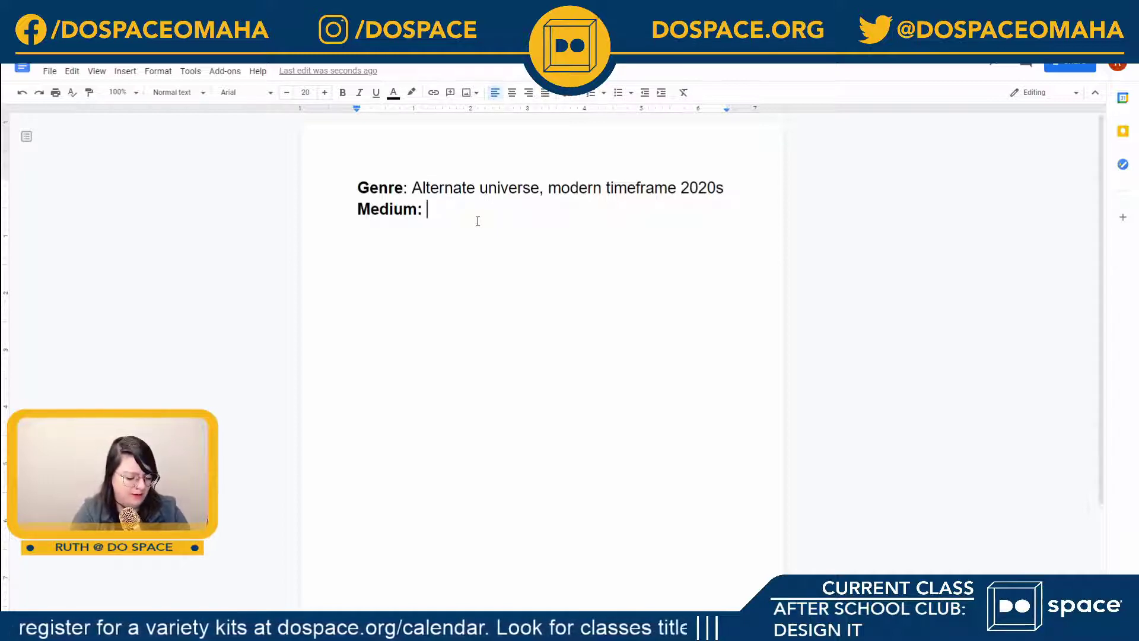
pyautogui.write('i')
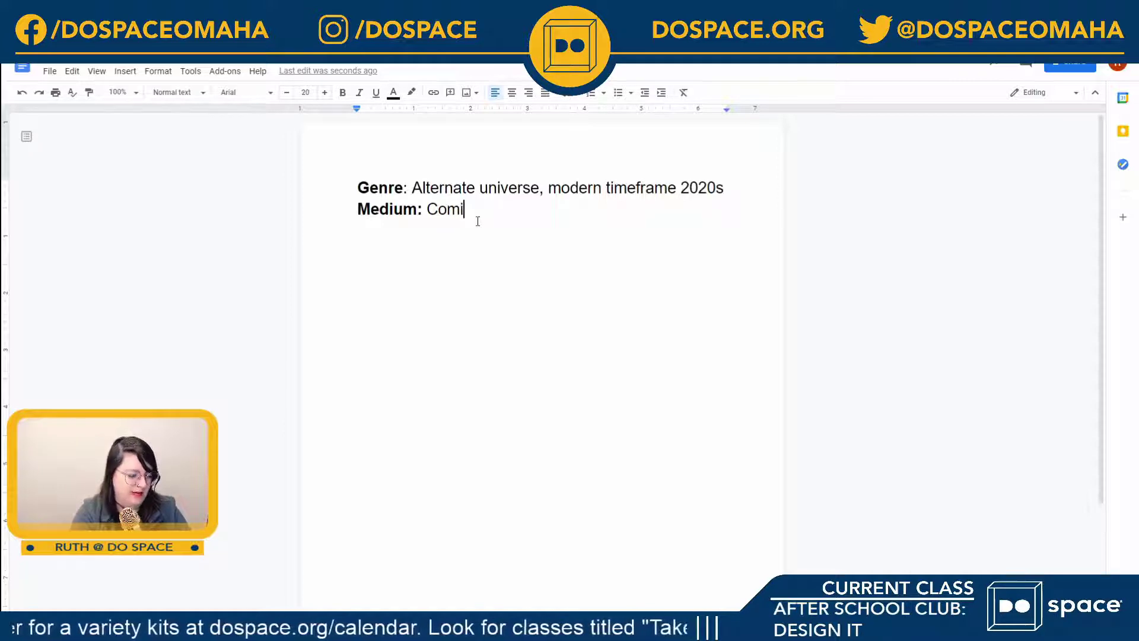
pyautogui.write('c or game')
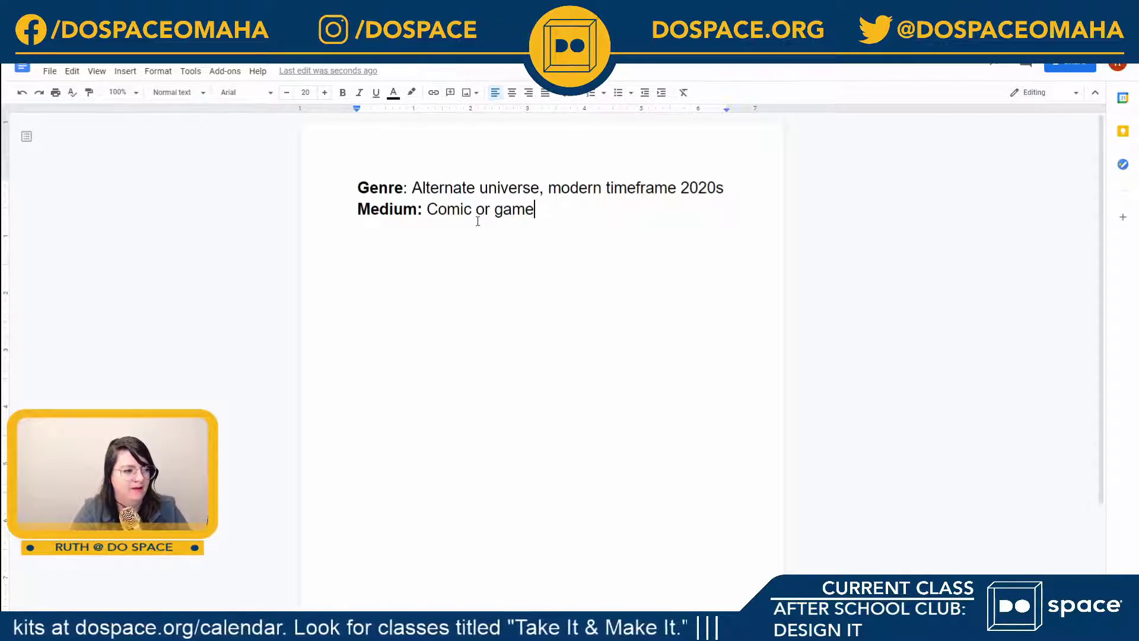
pyautogui.press('BackSpace')
pyautogui.press('BackSpace')
pyautogui.press('BackSpace')
pyautogui.press('BackSpace')
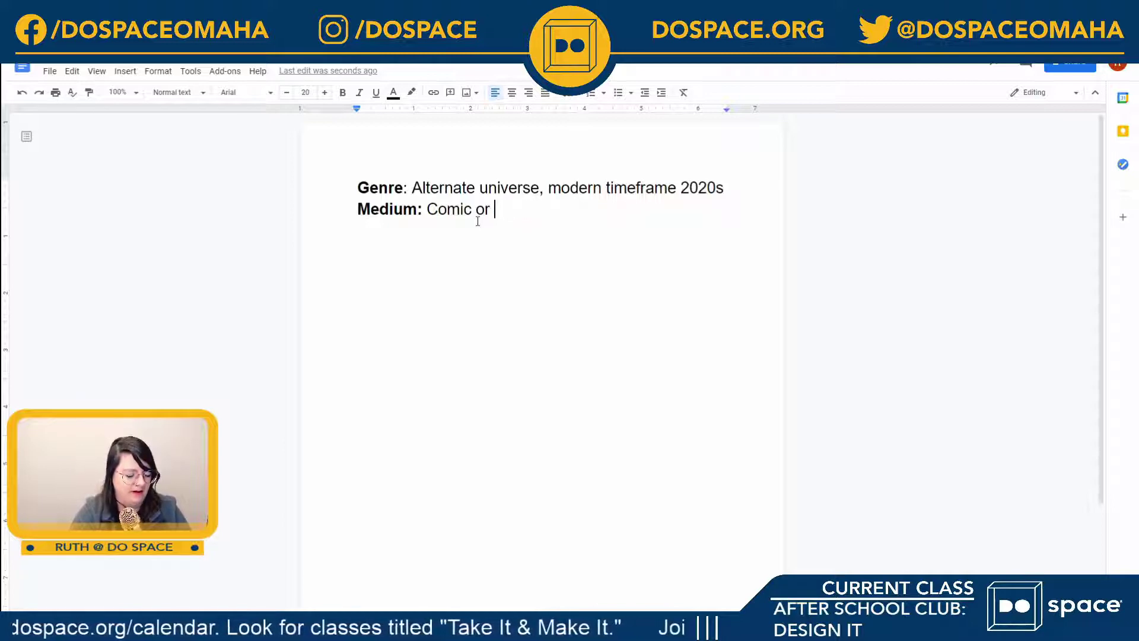
pyautogui.write('visual')
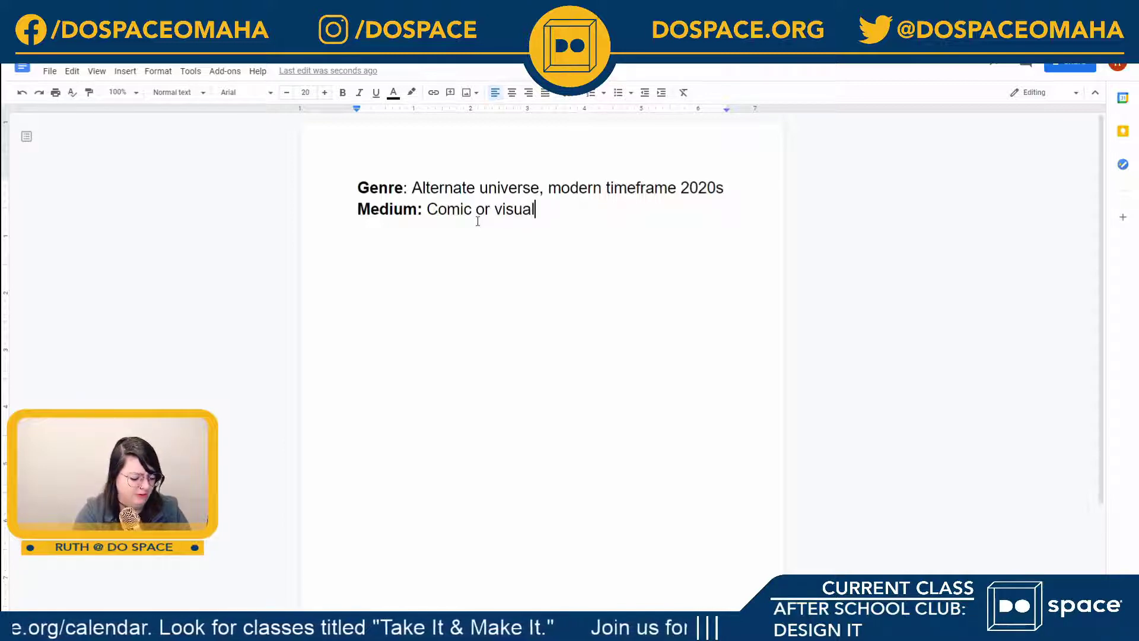
pyautogui.write(' novel game')
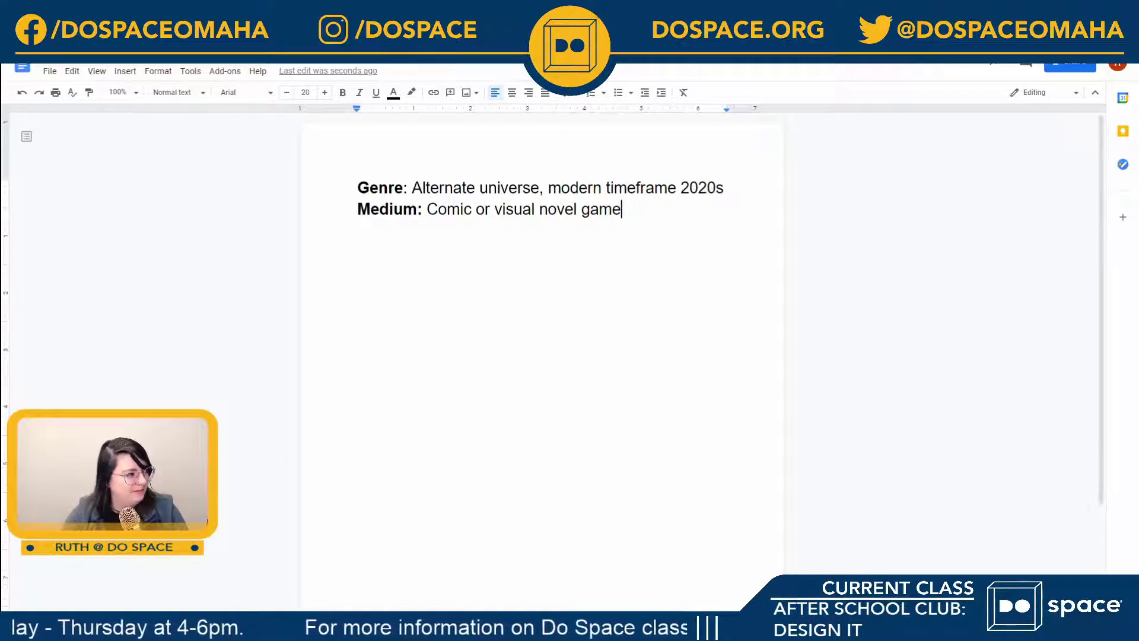
pyautogui.hotkey('alt', 'Tab')
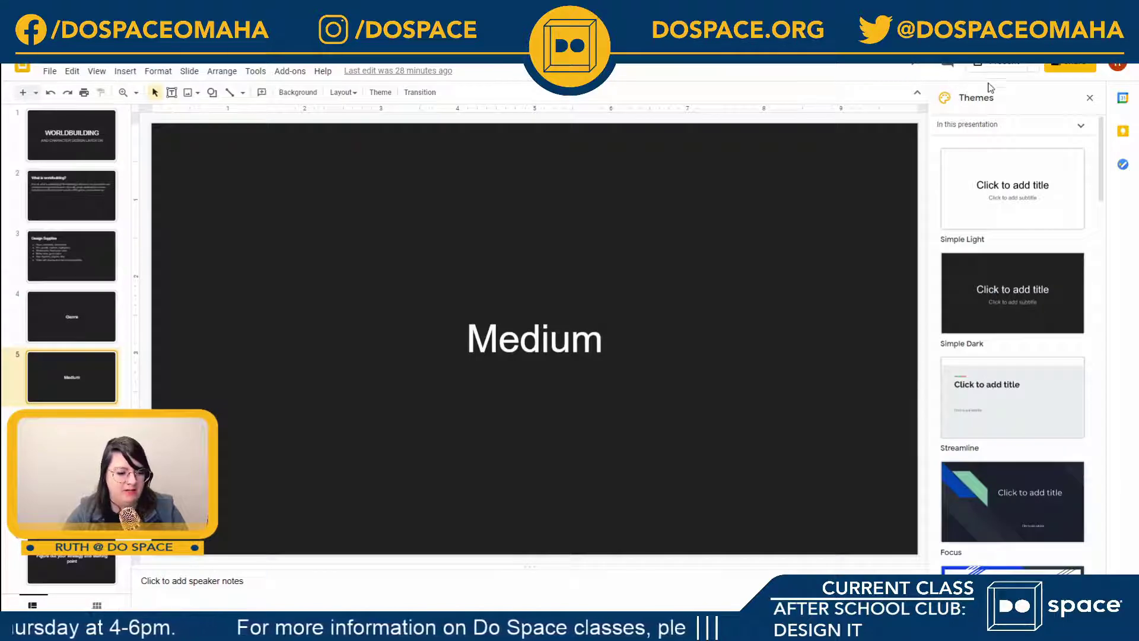
# Step: Present the Medium slide full screen, exit the slideshow, and return to the notes
pyautogui.click(1002, 67)
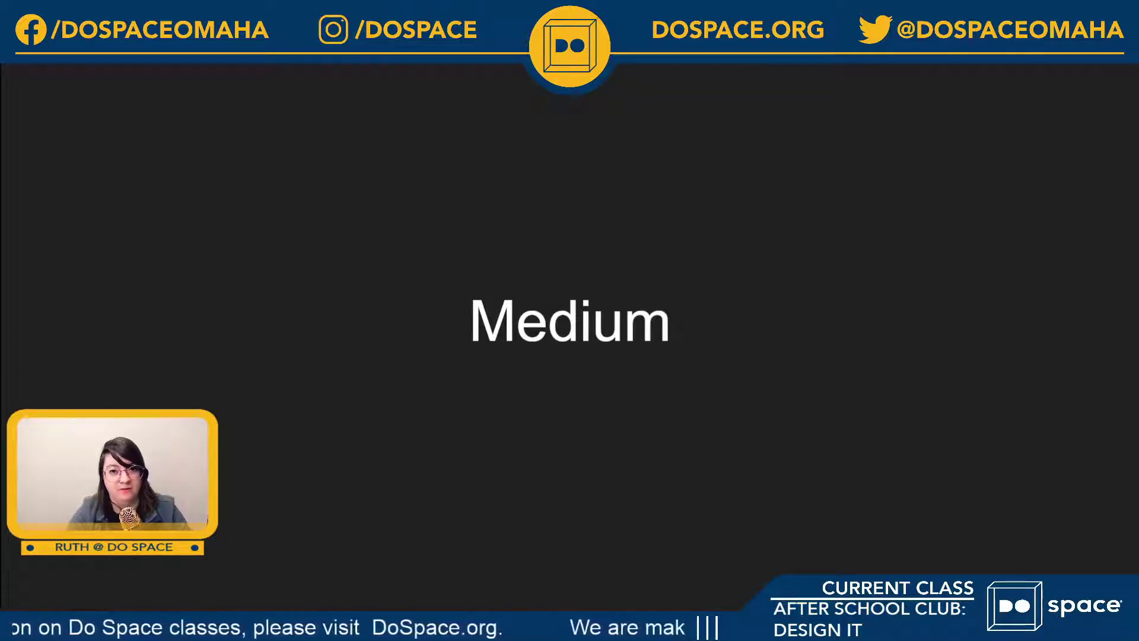
pyautogui.press('Escape')
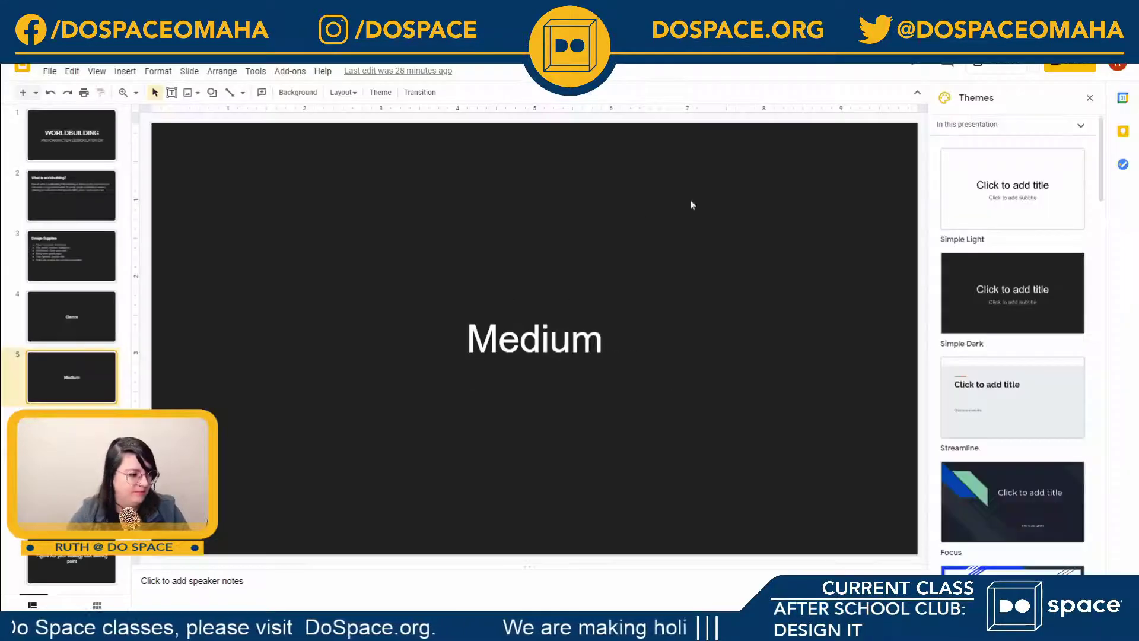
pyautogui.hotkey('alt', 'Tab')
# Step: Append ', Involves art/drawing' to the end of the Medium line
pyautogui.write(',')
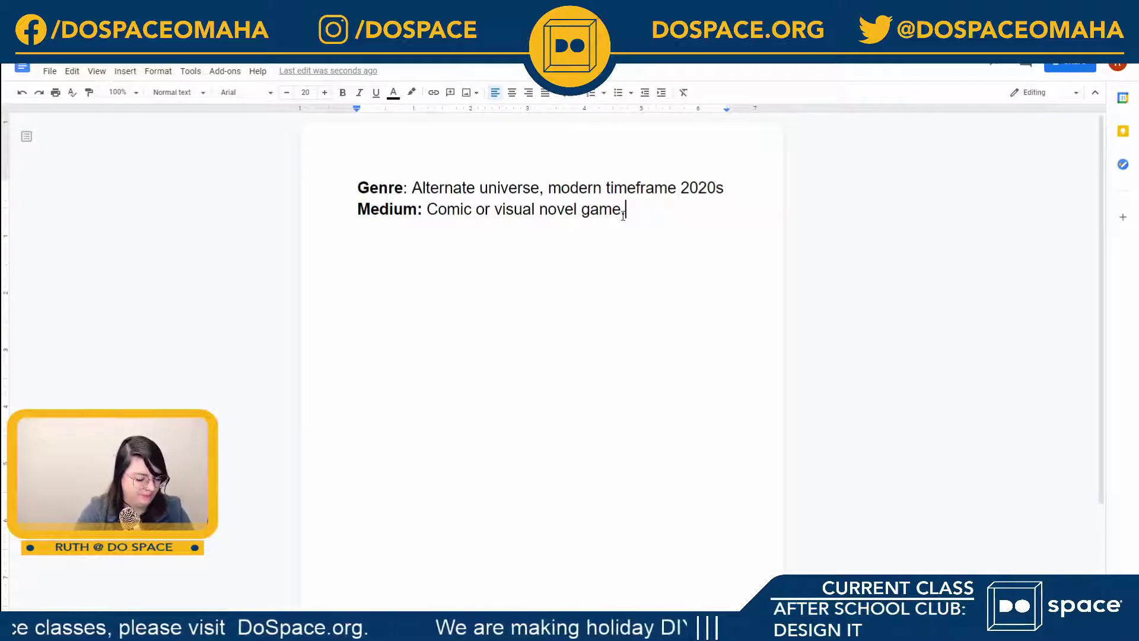
pyautogui.write(' invovle')
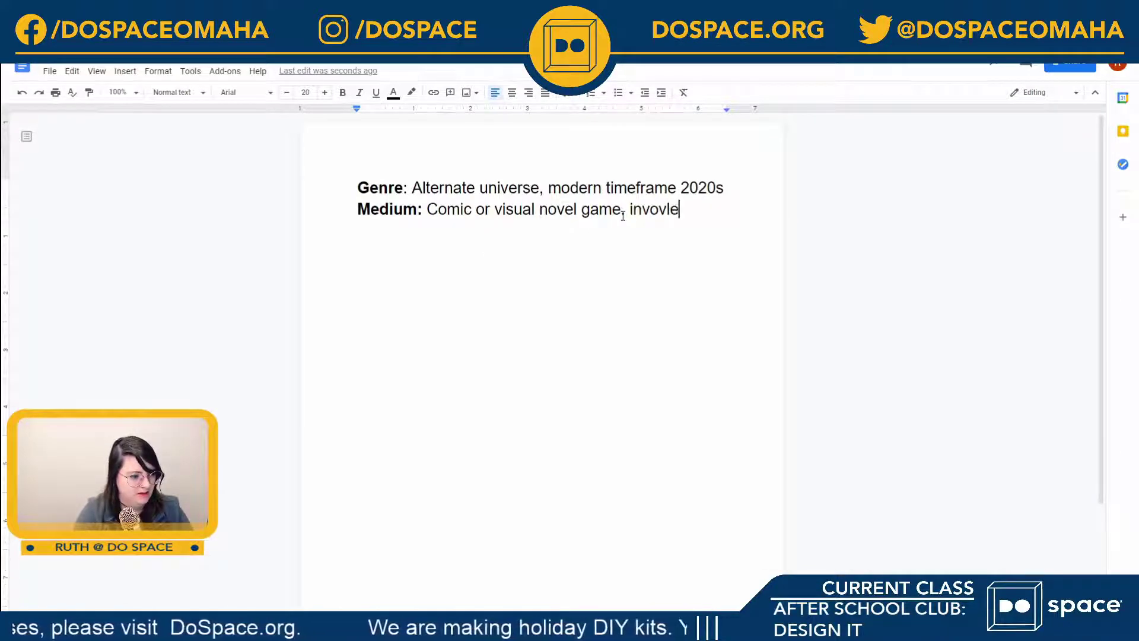
pyautogui.write('s art.')
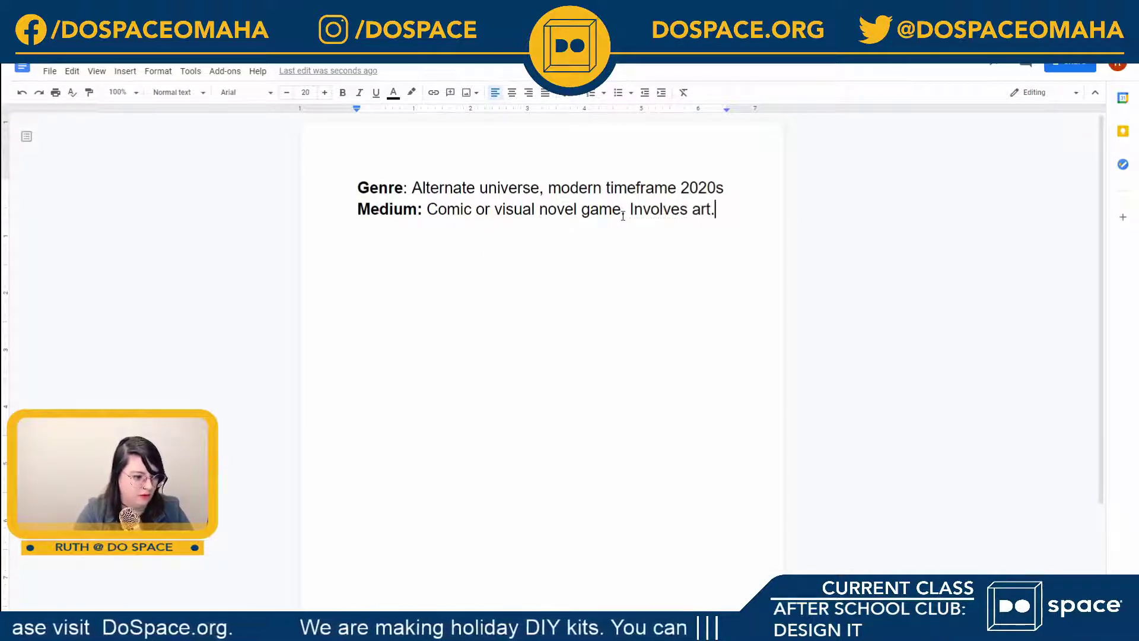
pyautogui.press('BackSpace')
pyautogui.write('/drawing')
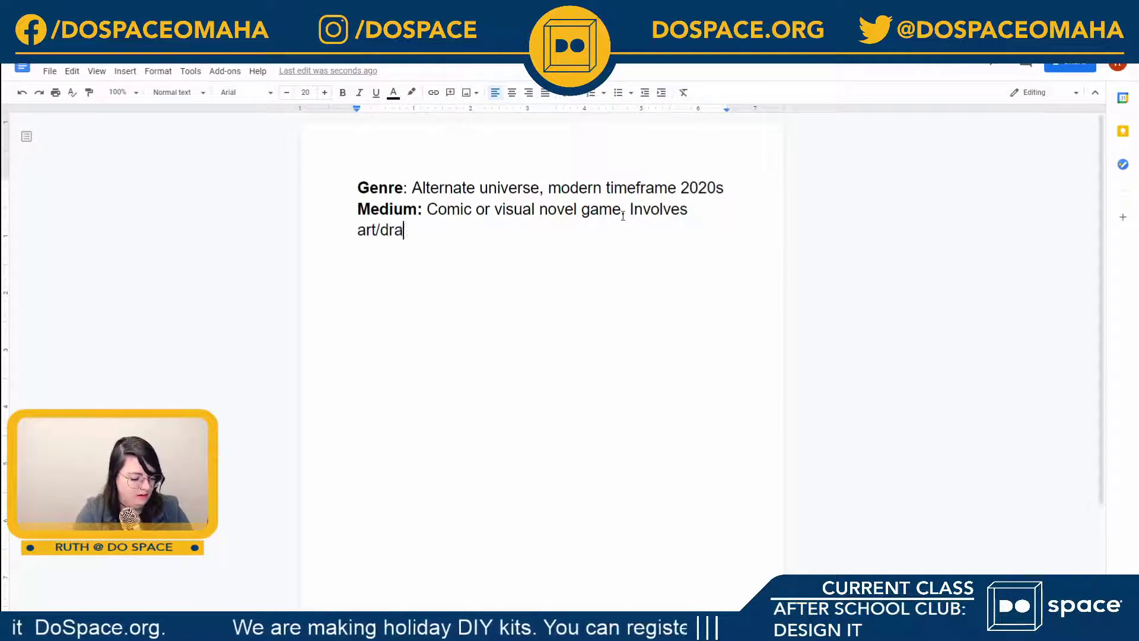